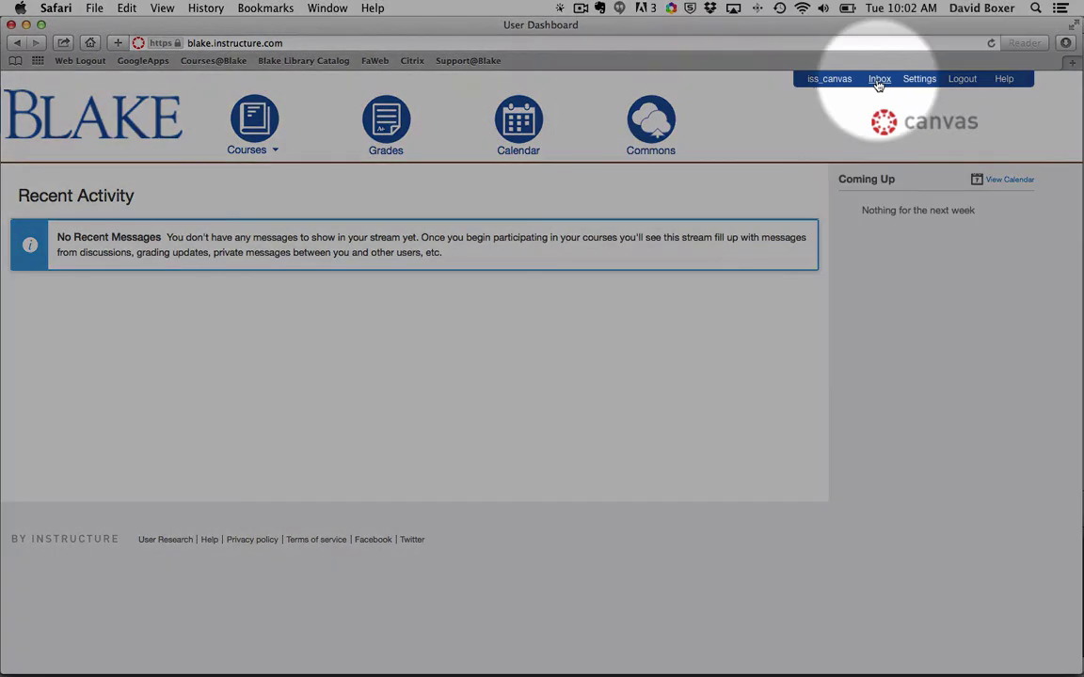
Step: Open the Canvas Inbox and check the All Courses and Inbox filter dropdowns
{"action": "left_click", "coordinate": [879, 81]}
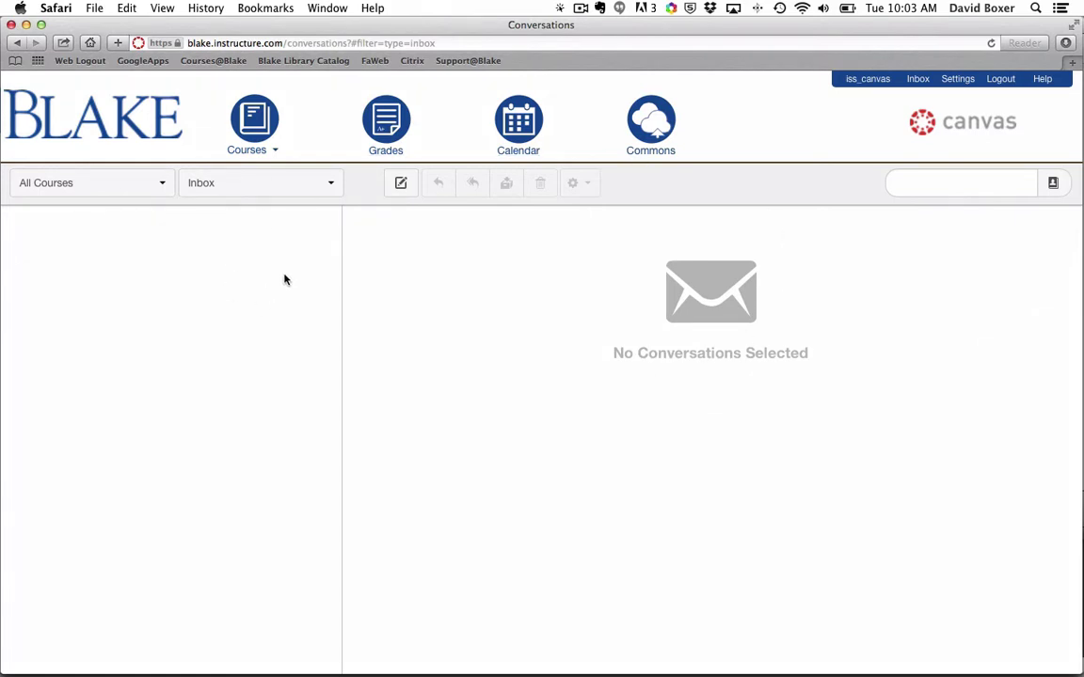
{"action": "left_click", "coordinate": [78, 188]}
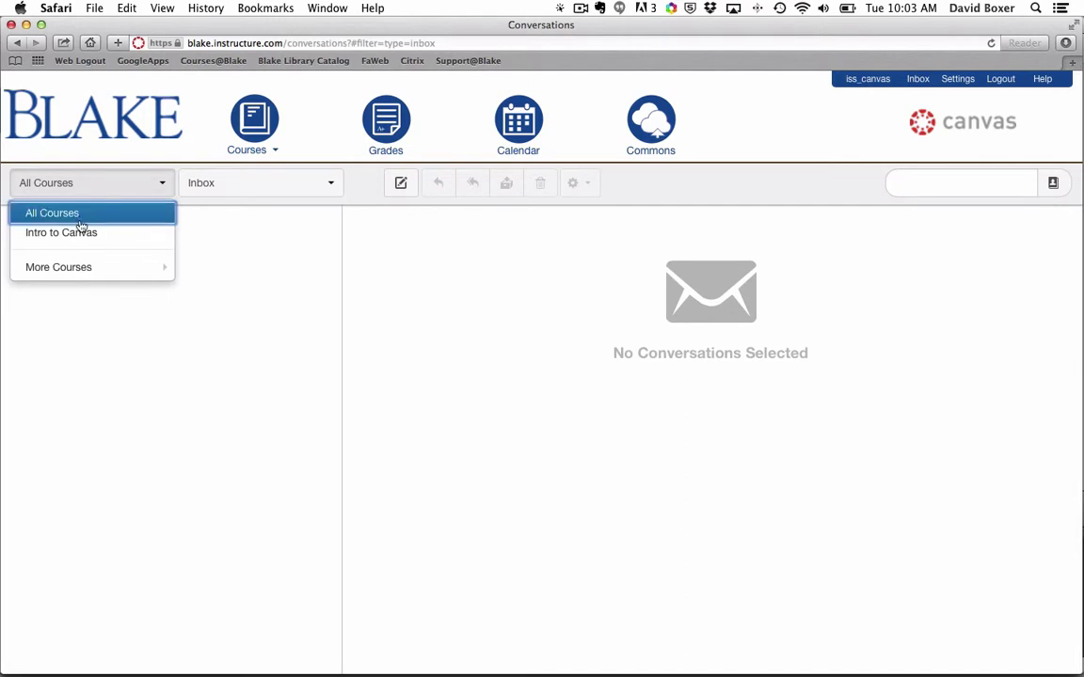
{"action": "left_click", "coordinate": [283, 182]}
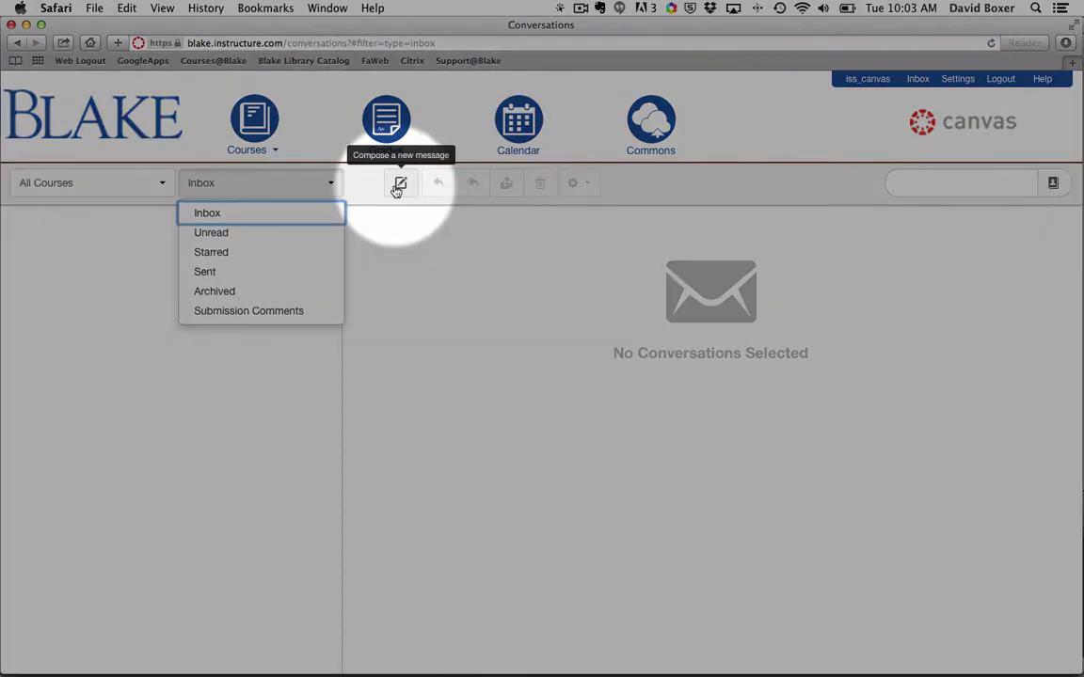
Step: Compose a new Intro to Canvas message addressed to Students > All via the address book
{"action": "left_click", "coordinate": [399, 185]}
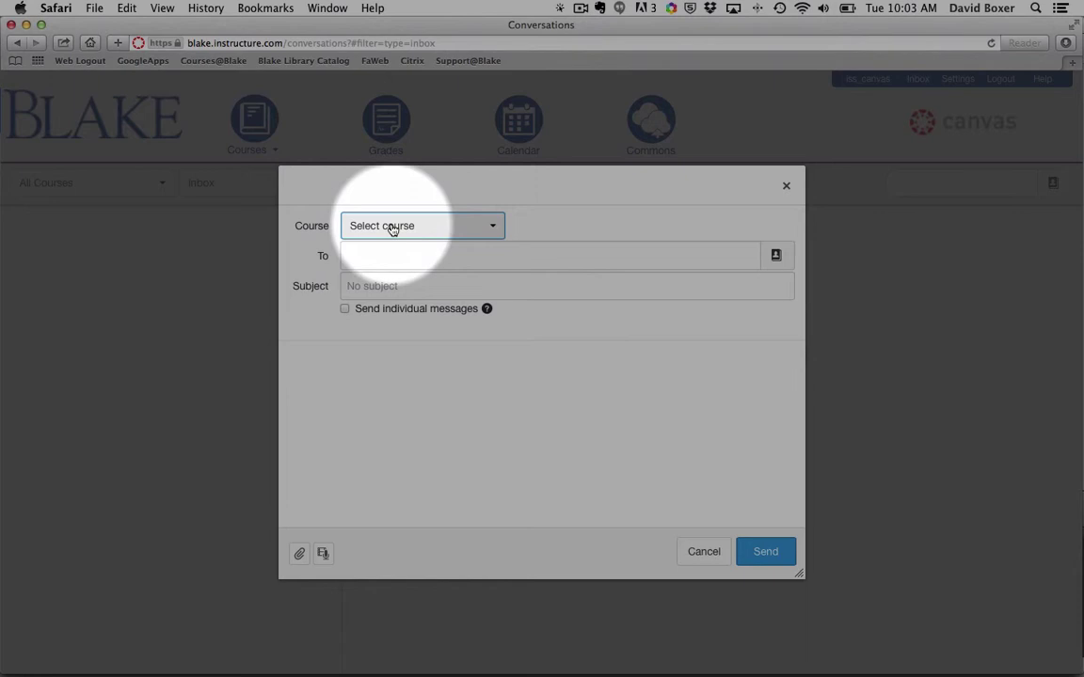
{"action": "left_click", "coordinate": [393, 228]}
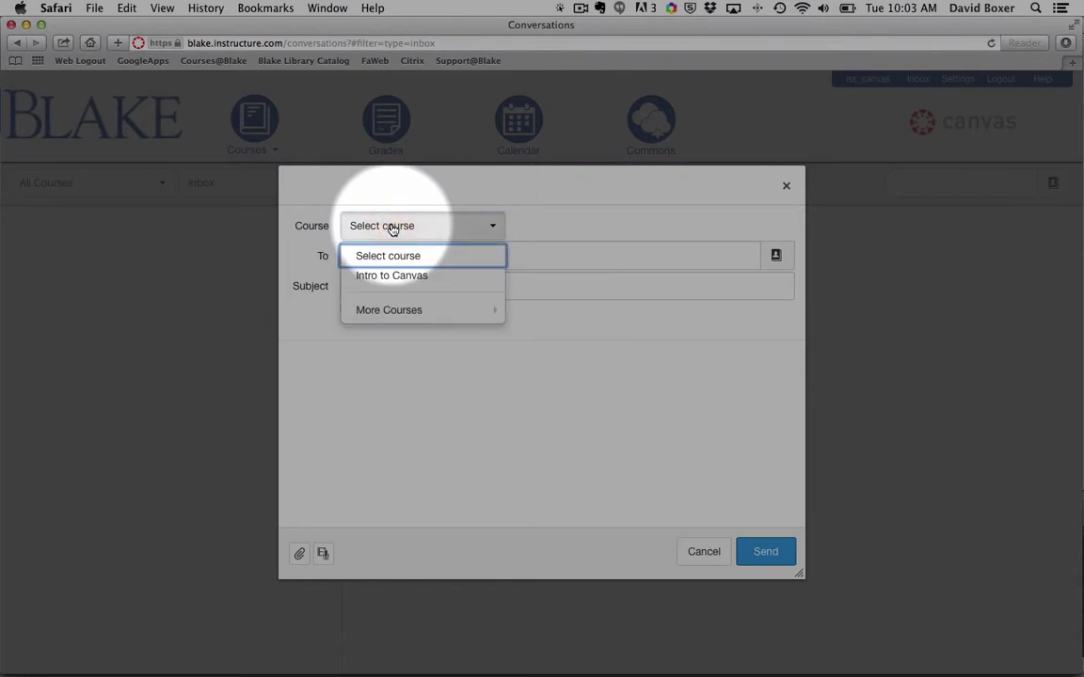
{"action": "left_click", "coordinate": [390, 277]}
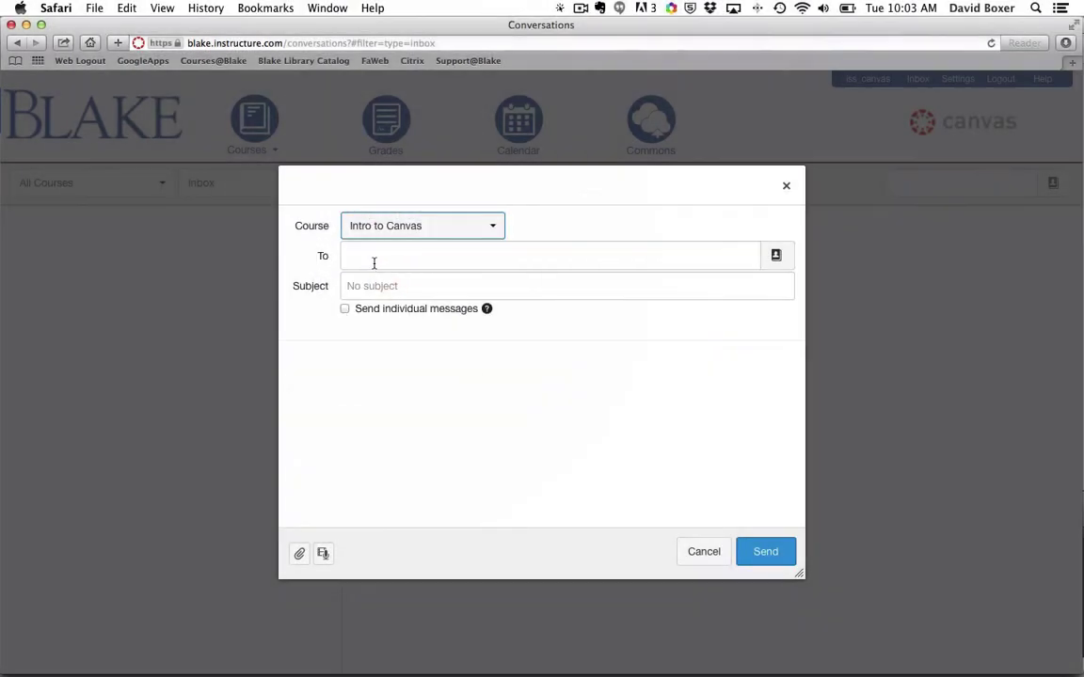
{"action": "left_click", "coordinate": [373, 263]}
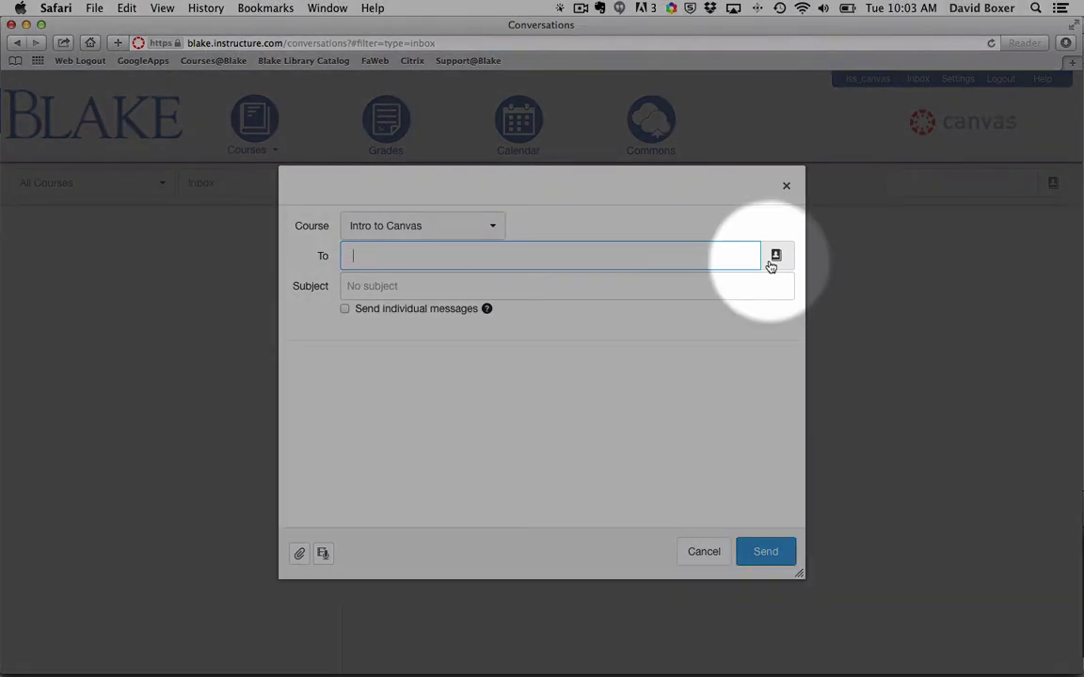
{"action": "left_click", "coordinate": [771, 265]}
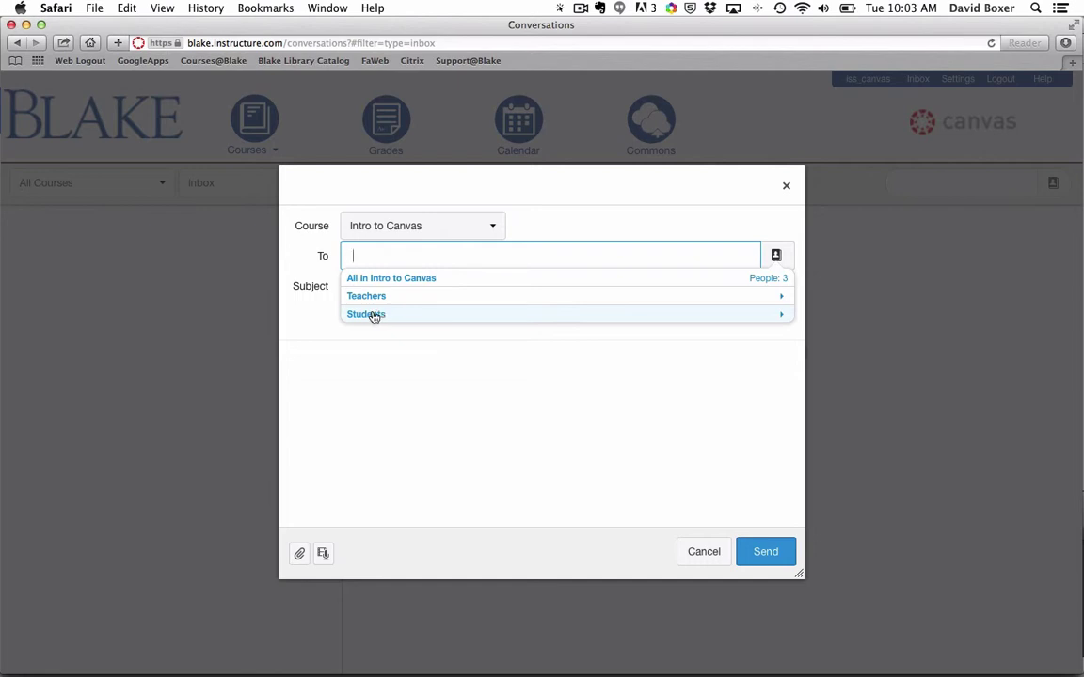
{"action": "left_click", "coordinate": [365, 316]}
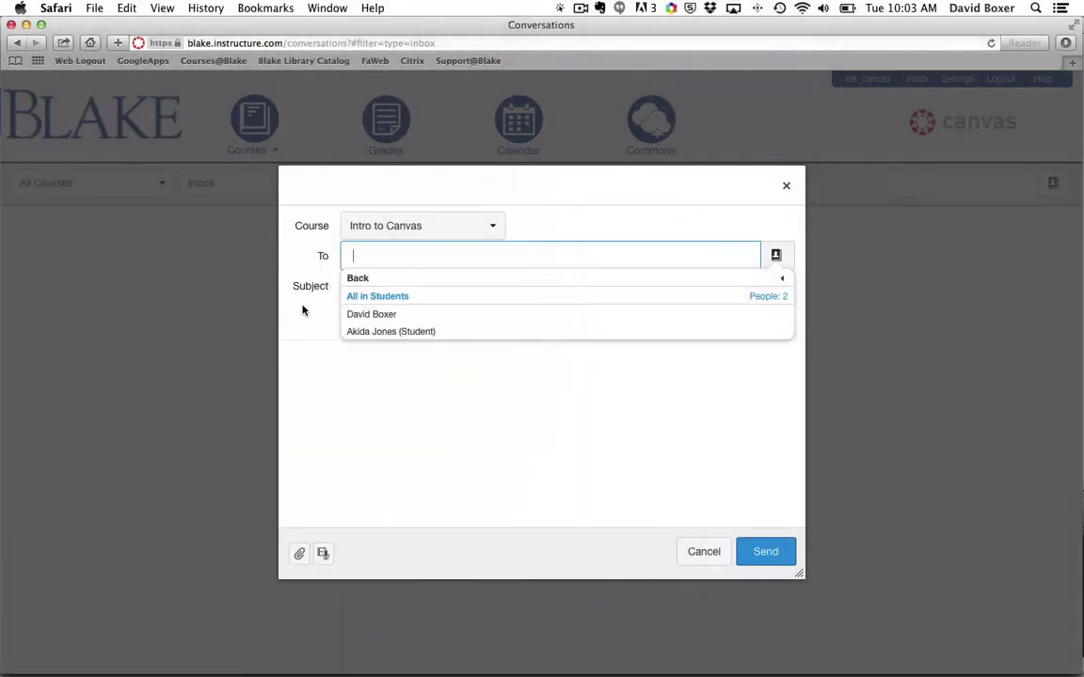
{"action": "left_click", "coordinate": [365, 299]}
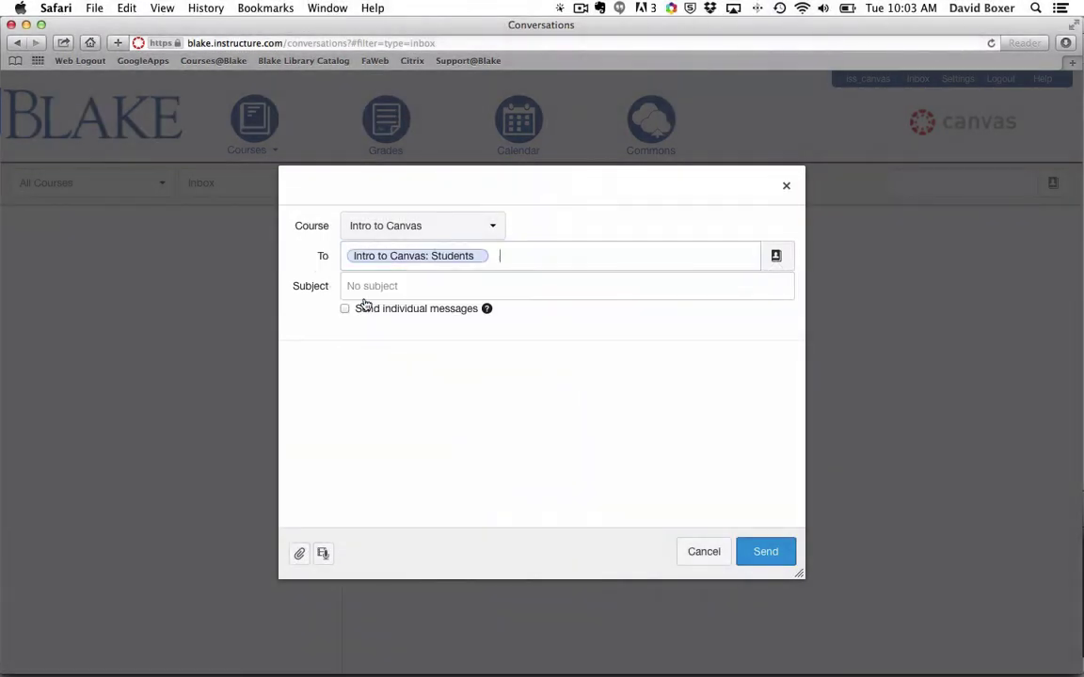
{"action": "left_click", "coordinate": [367, 293]}
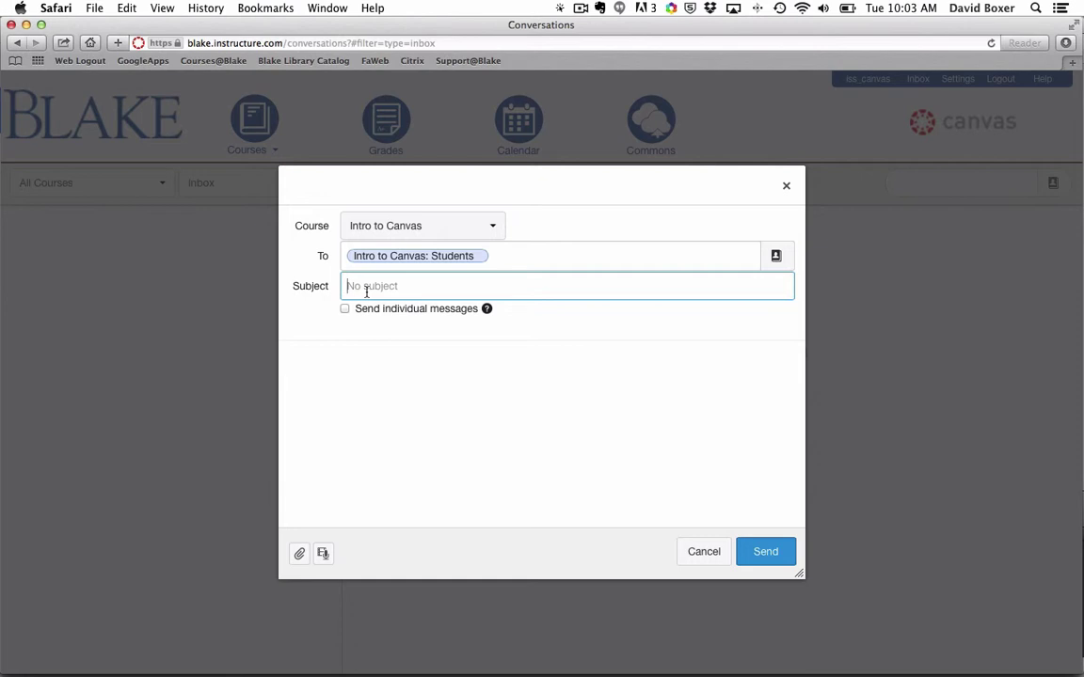
Step: Enter the subject 'Welcome to the Course' and enable Send individual messages
{"action": "type", "text": "WElcome"}
{"action": "key", "text": "BackSpace"}
{"action": "key", "text": "BackSpace"}
{"action": "key", "text": "BackSpace"}
{"action": "key", "text": "BackSpace"}
{"action": "key", "text": "BackSpace"}
{"action": "key", "text": "BackSpace"}
{"action": "key", "text": "BackSpace"}
{"action": "type", "text": "Welcome to the Coure"}
{"action": "key", "text": "BackSpace"}
{"action": "type", "text": "se"}
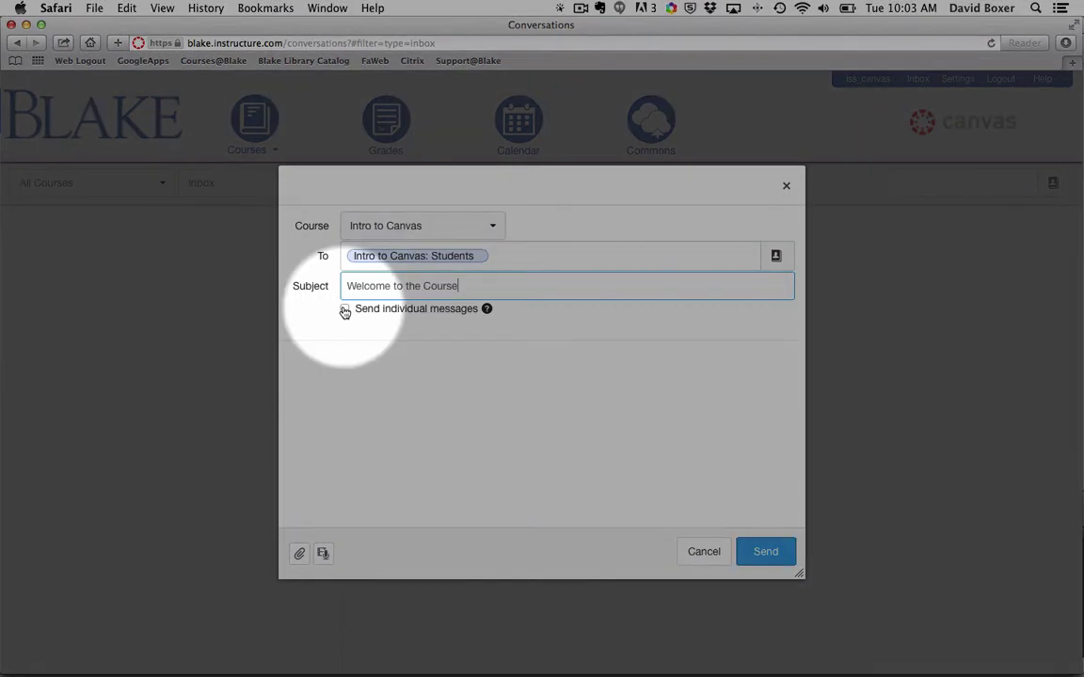
{"action": "left_click", "coordinate": [344, 310]}
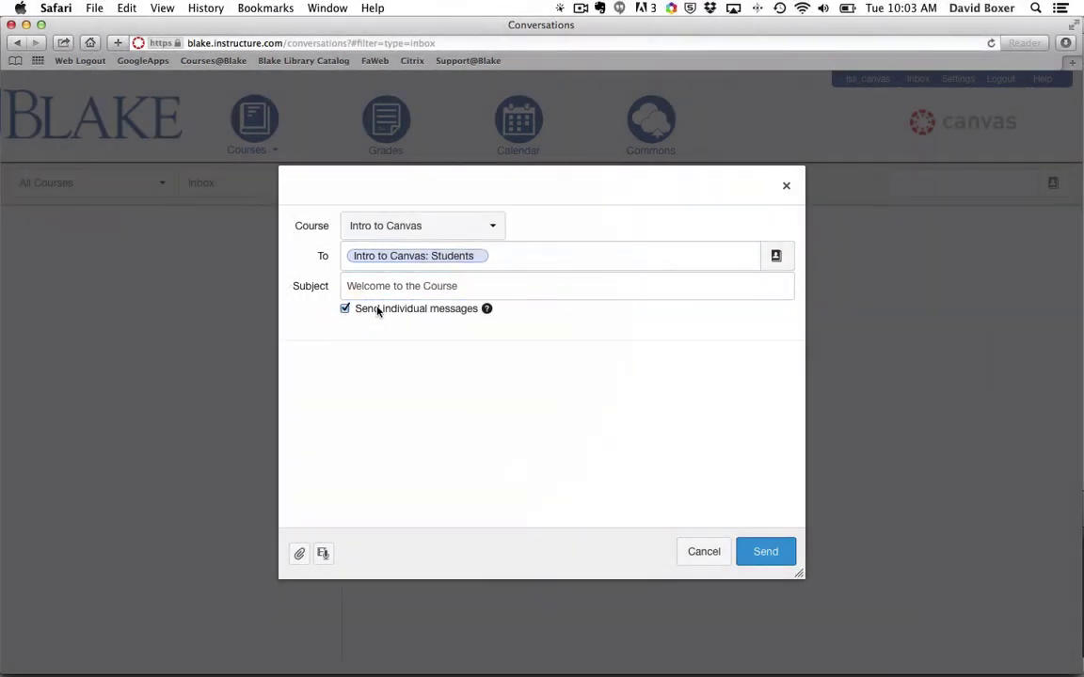
Step: Write the body 'Dear Students, Welcome to the course.' signed 'Best,' and the teacher's name
{"action": "left_click", "coordinate": [362, 355]}
{"action": "type", "text": "Dear Students,"}
{"action": "type", "text": "Welcome nto"}
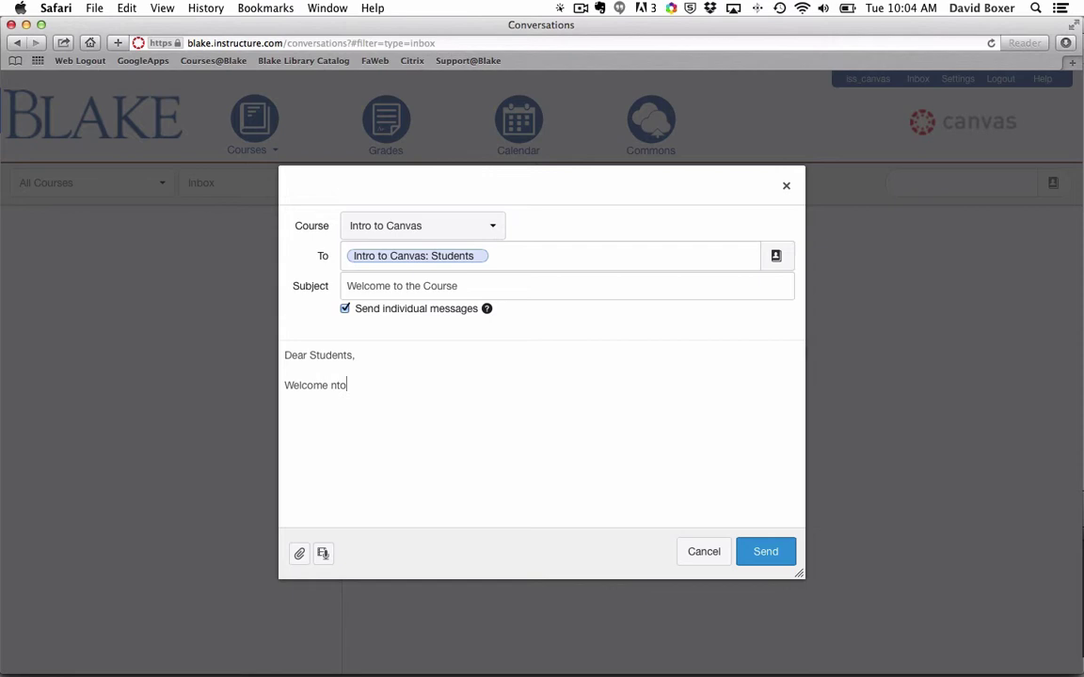
{"action": "key", "text": "BackSpace"}
{"action": "key", "text": "BackSpace"}
{"action": "key", "text": "BackSpace"}
{"action": "type", "text": "to the course."}
{"action": "key", "text": "Return"}
{"action": "key", "text": "Return"}
{"action": "type", "text": "Best,"}
{"action": "key", "text": "Return"}
{"action": "type", "text": "Mr. Boxer"}
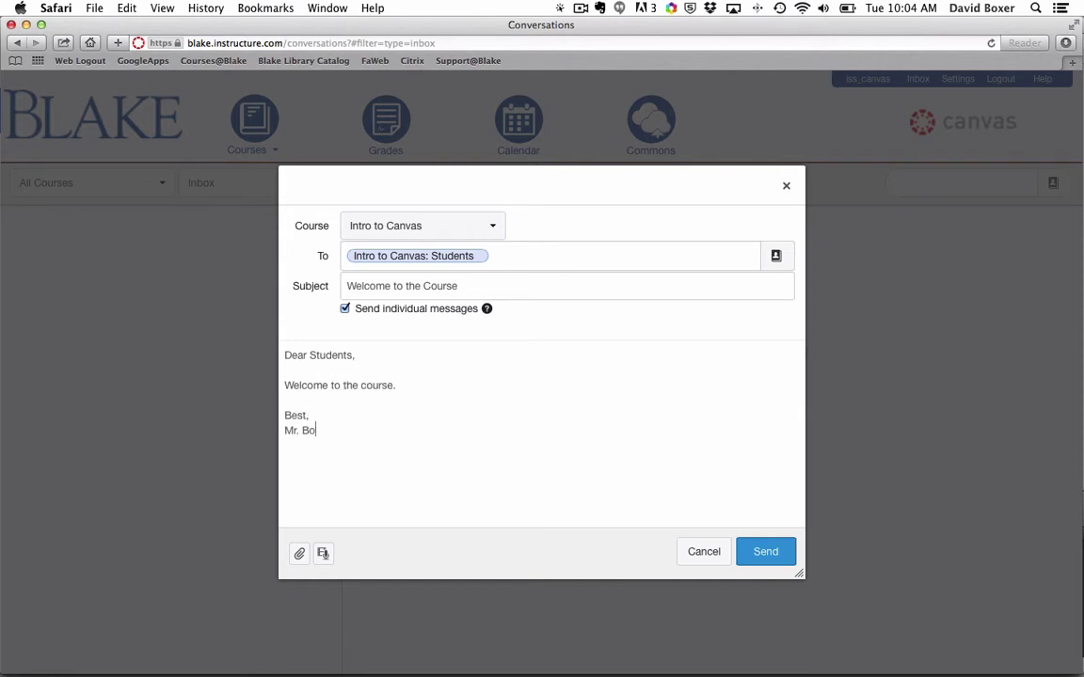
Step: Attach the chosen photo to the welcome message and send it
{"action": "left_click", "coordinate": [300, 554]}
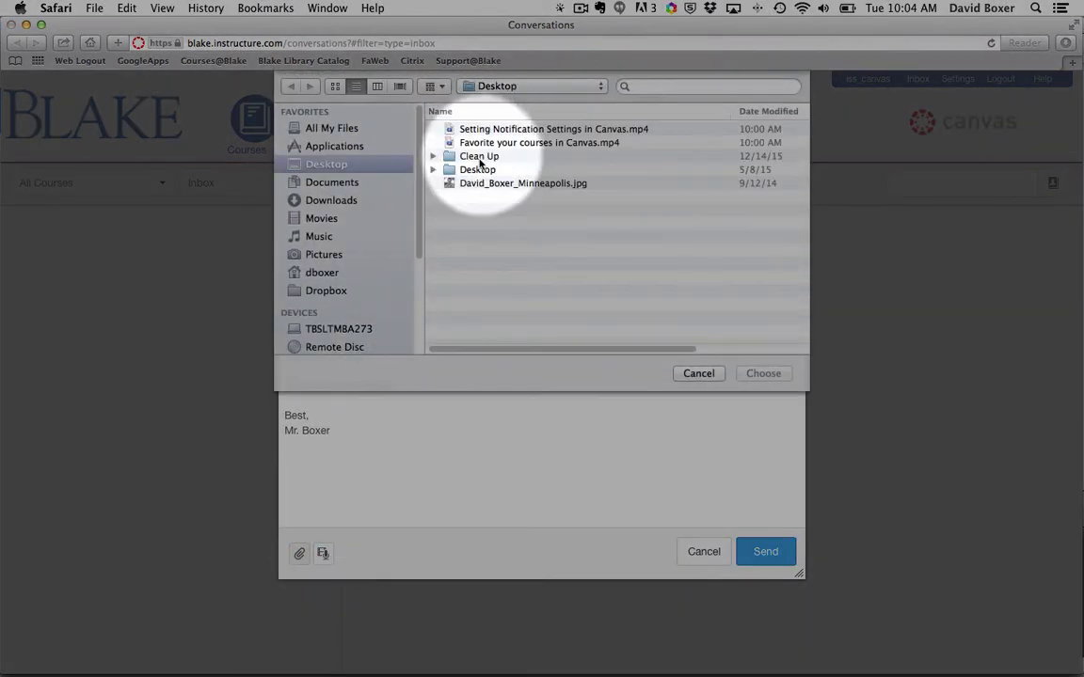
{"action": "left_click", "coordinate": [497, 182]}
{"action": "left_click", "coordinate": [763, 374]}
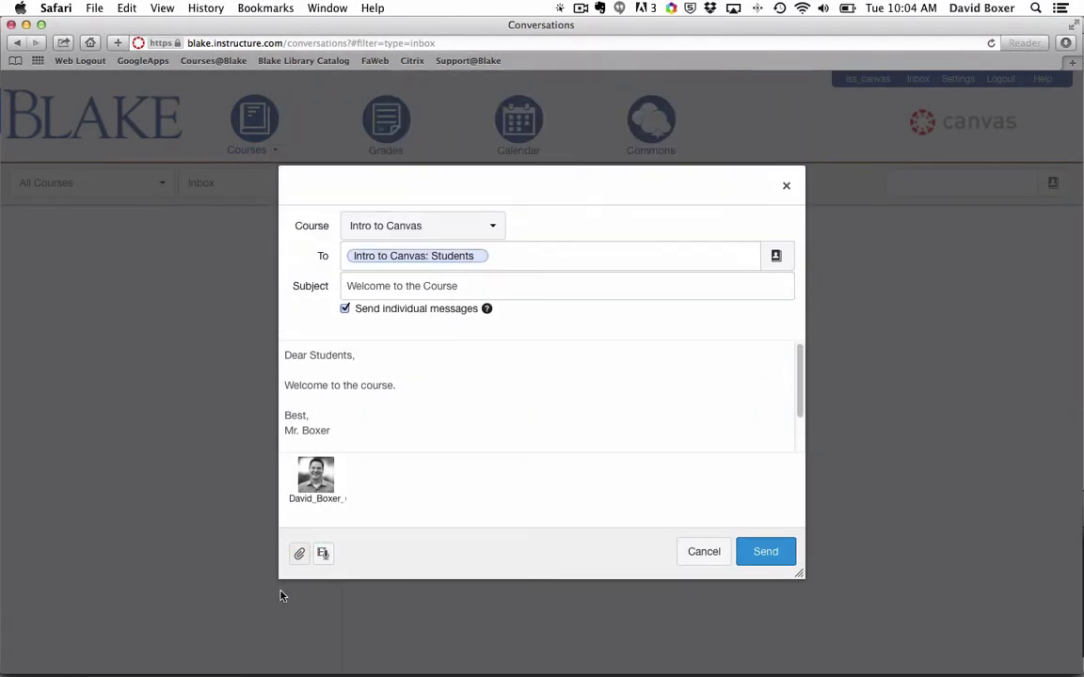
{"action": "left_click", "coordinate": [323, 554]}
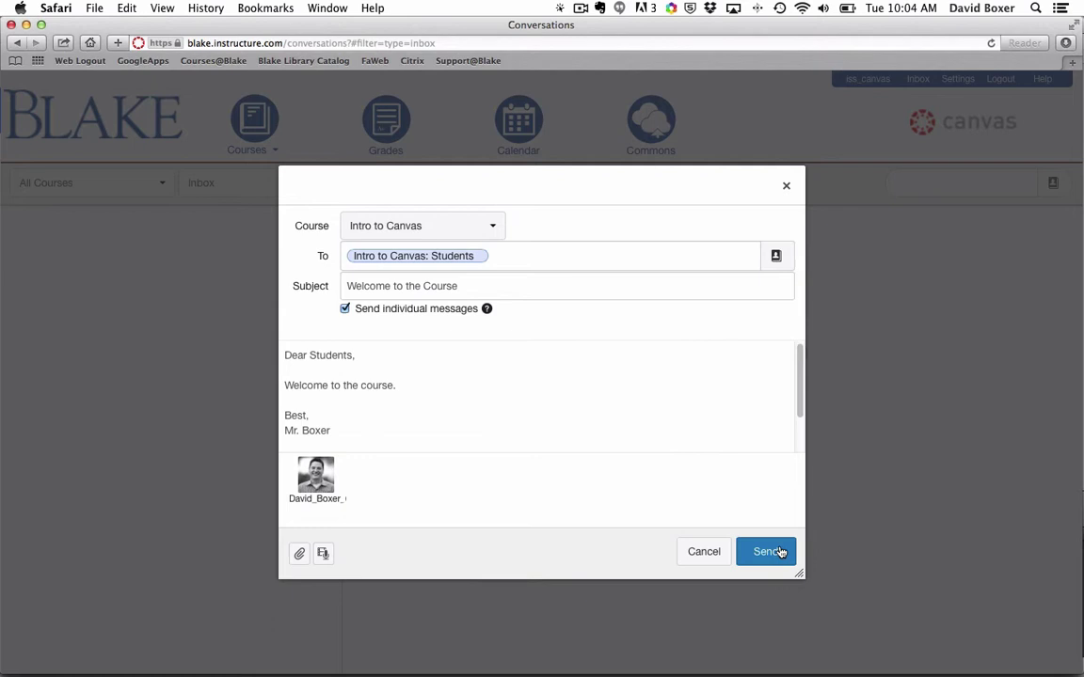
{"action": "left_click", "coordinate": [784, 549]}
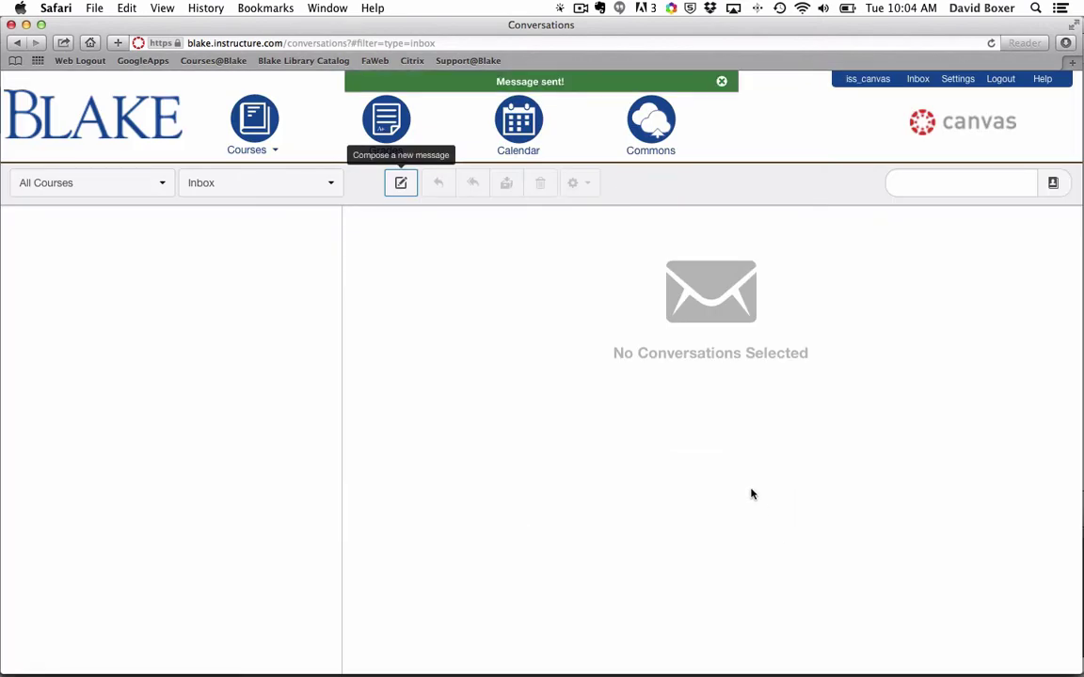
Step: Switch the inbox filter to Unread, then back to Inbox
{"action": "left_click", "coordinate": [218, 196]}
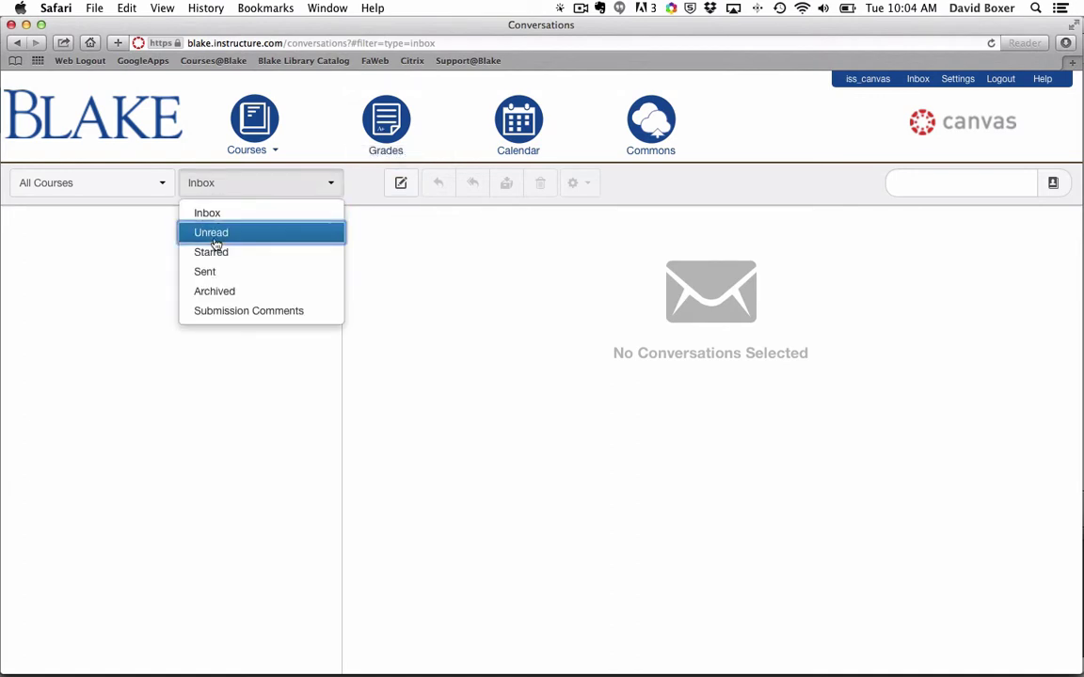
{"action": "left_click", "coordinate": [215, 235]}
{"action": "left_click", "coordinate": [212, 188]}
{"action": "left_click", "coordinate": [215, 217]}
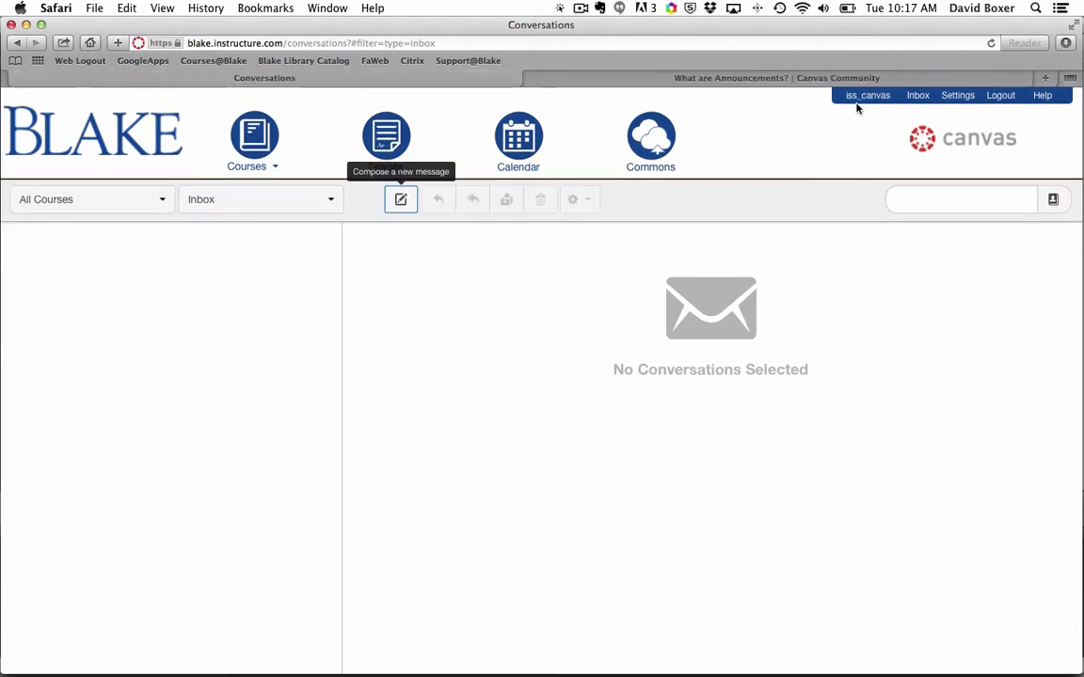
Step: In the student's Firefox session, reload the IntroCanvas course page and open the Inbox
{"action": "key", "text": "super+Tab"}
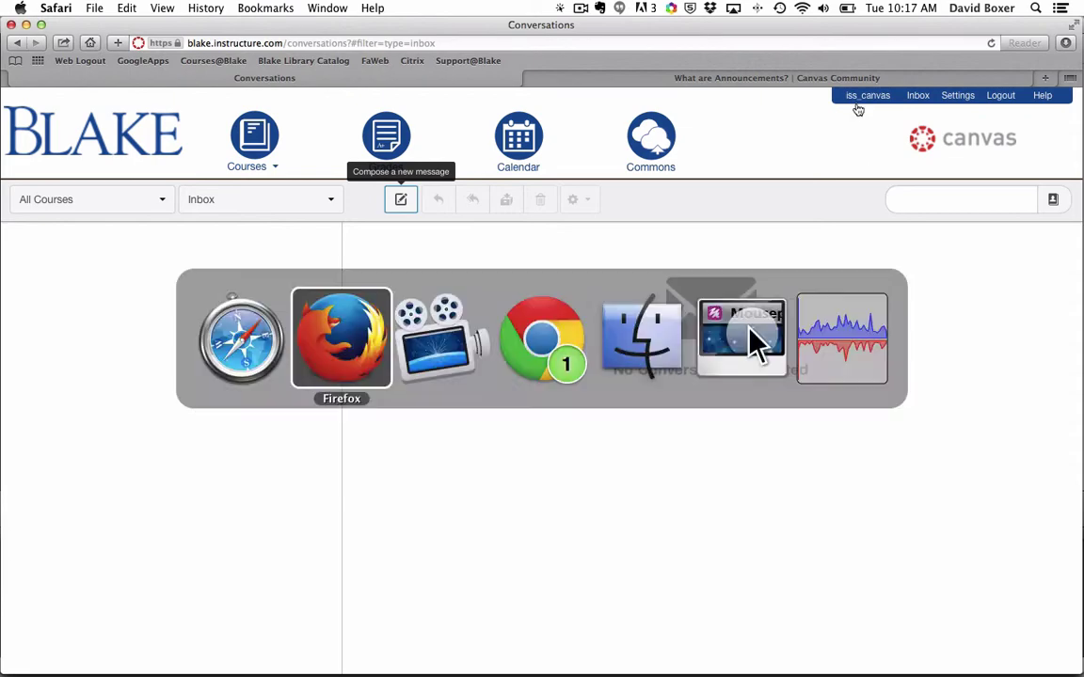
{"action": "left_click", "coordinate": [857, 109]}
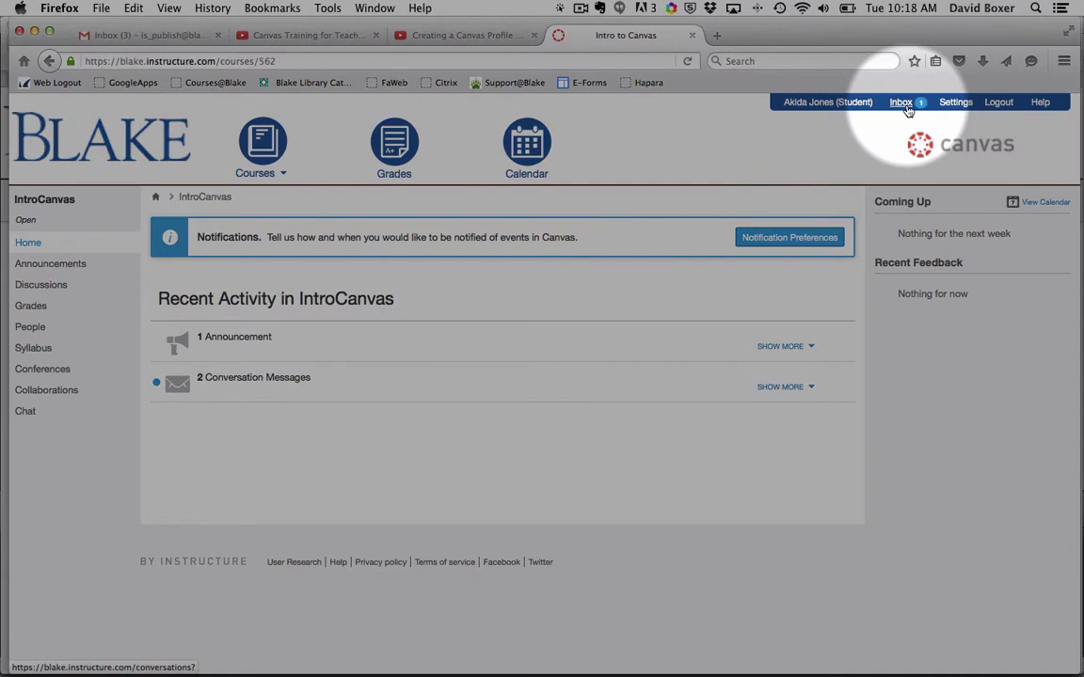
{"action": "left_click", "coordinate": [906, 108]}
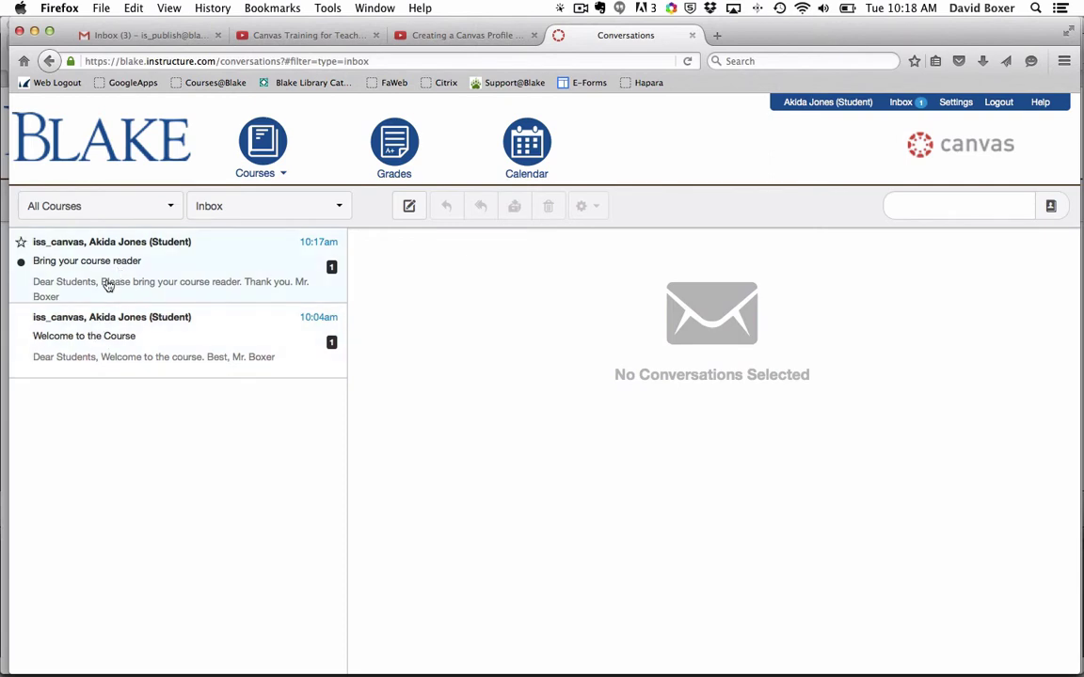
Step: Open the 'Bring your course reader' conversation from the teacher
{"action": "left_click", "coordinate": [108, 286]}
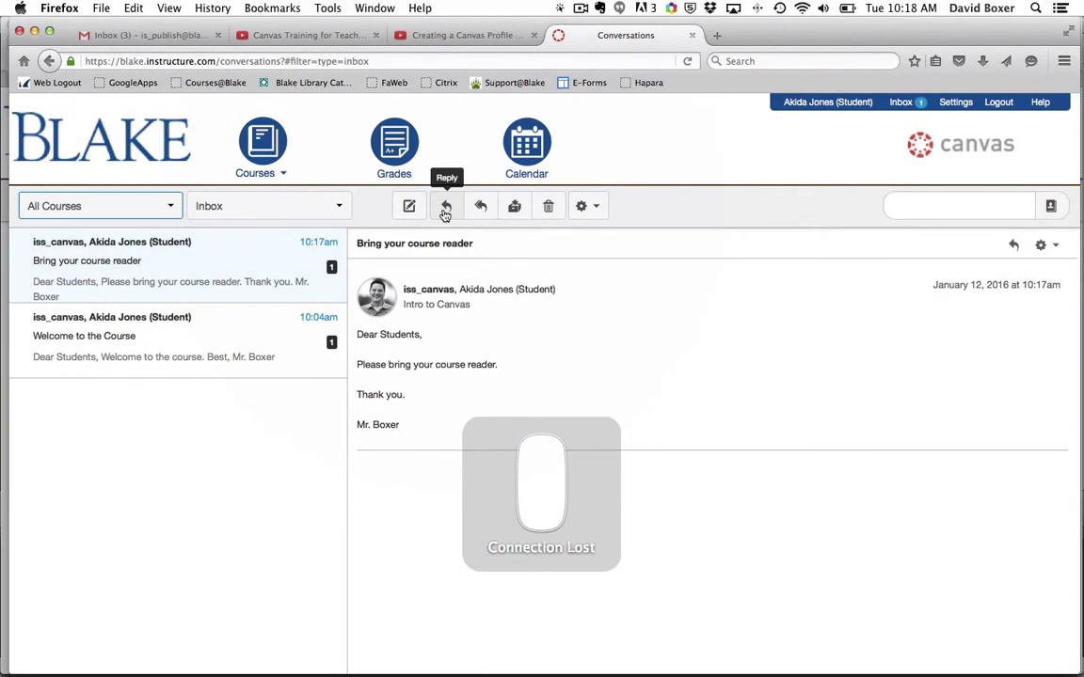
Step: Reply 'What course reader?' to the teacher and switch back to the teacher's browser
{"action": "left_click", "coordinate": [445, 208]}
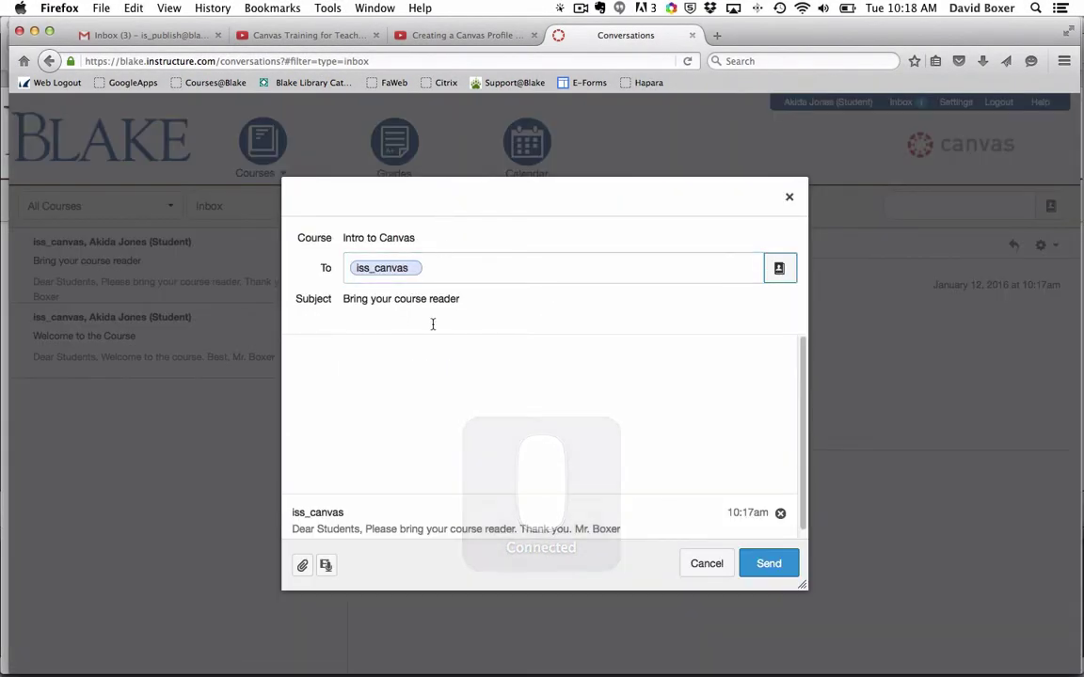
{"action": "left_click", "coordinate": [422, 411]}
{"action": "type", "text": "What c"}
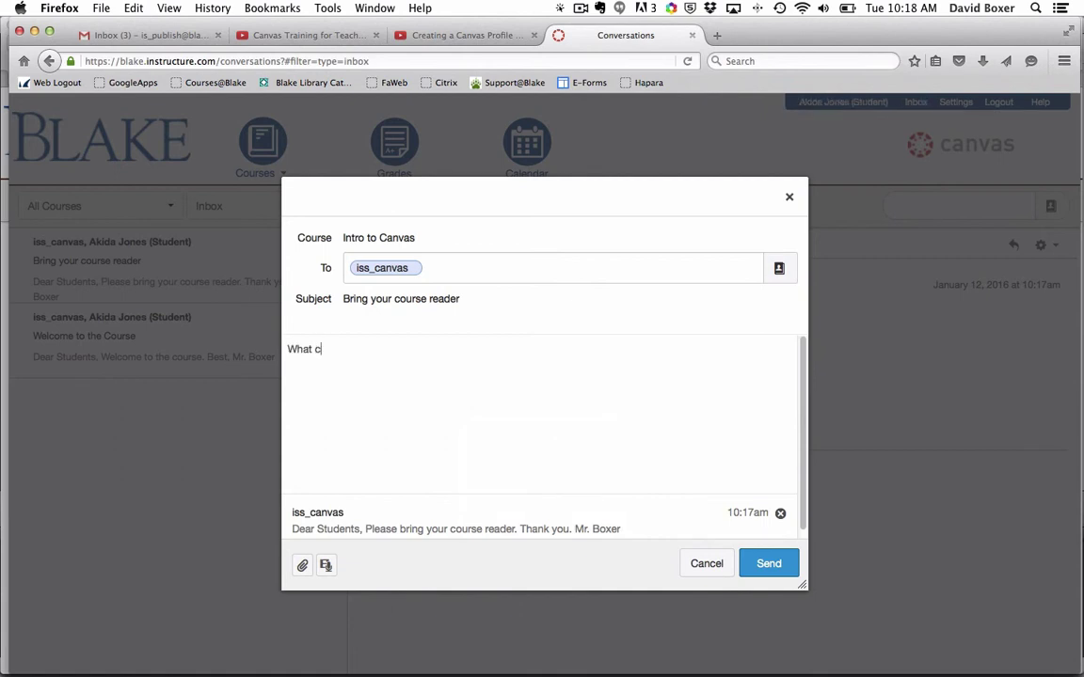
{"action": "type", "text": "ourse reader?"}
{"action": "left_click", "coordinate": [762, 564]}
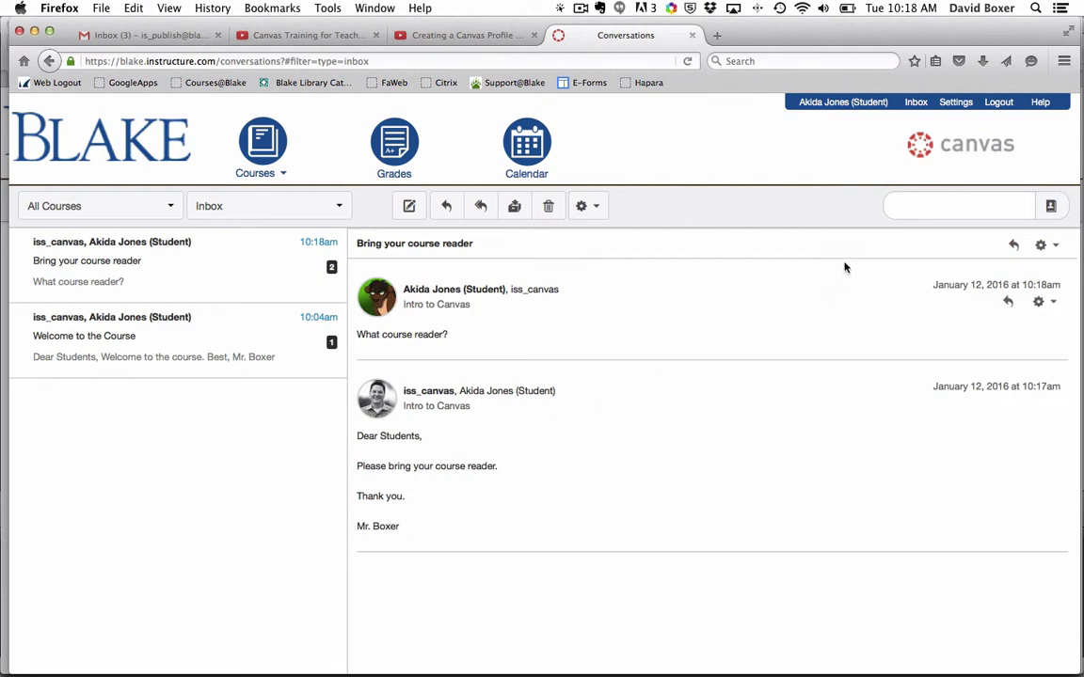
{"action": "key", "text": "super+Tab"}
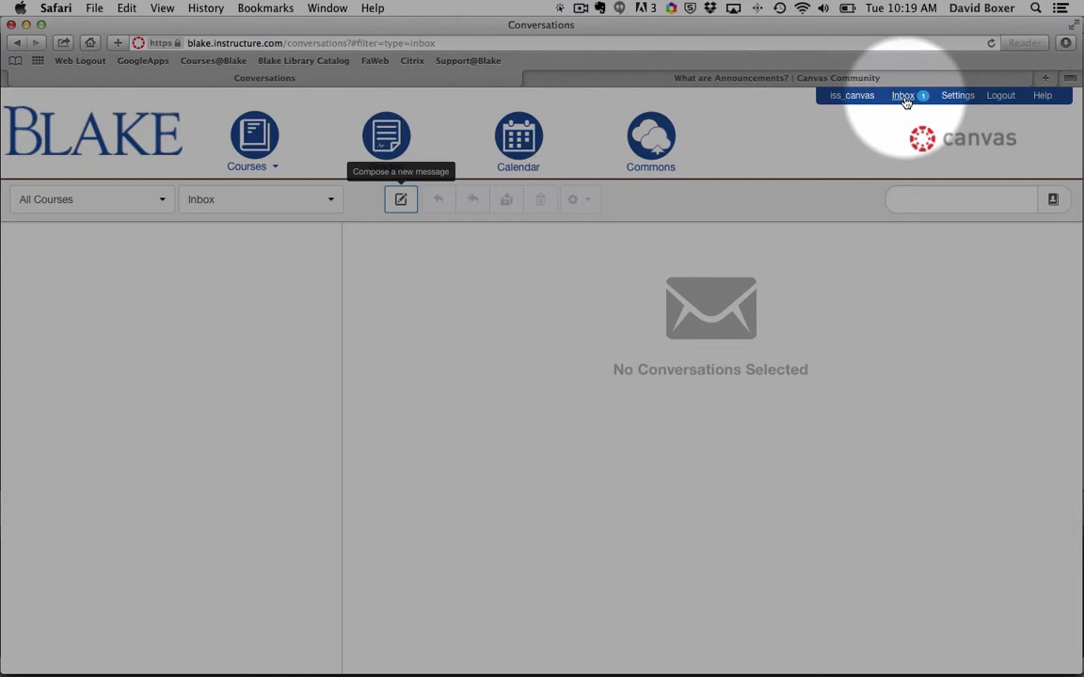
Step: Reload the teacher's Inbox and open the 'Bring your course reader' thread with the student's question
{"action": "left_click", "coordinate": [905, 98]}
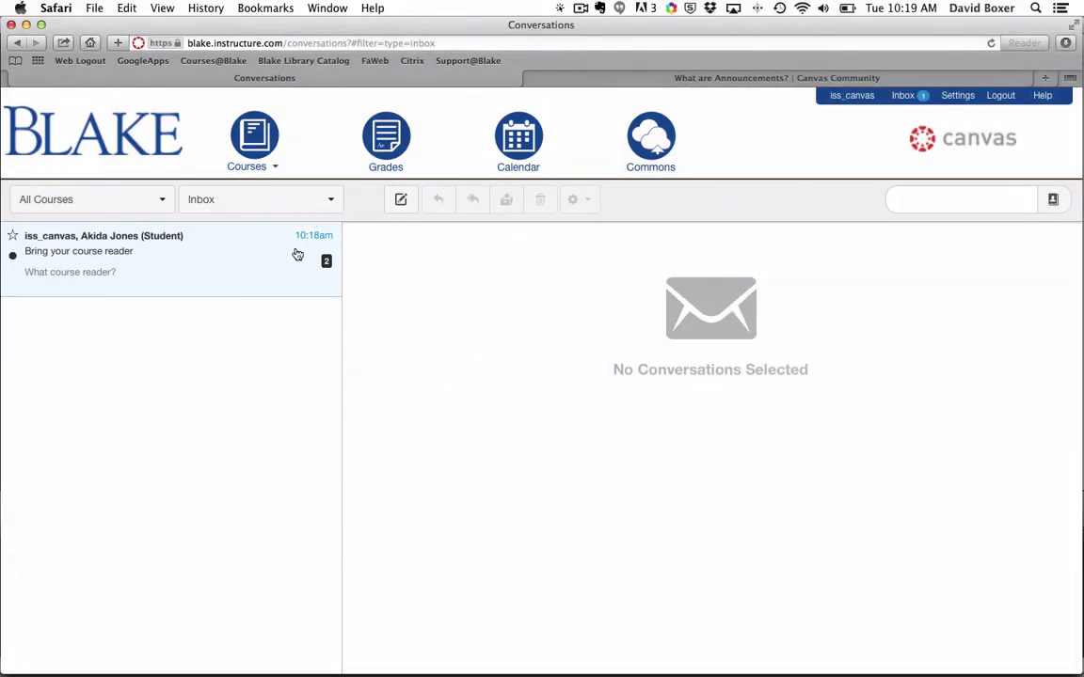
{"action": "left_click", "coordinate": [297, 255]}
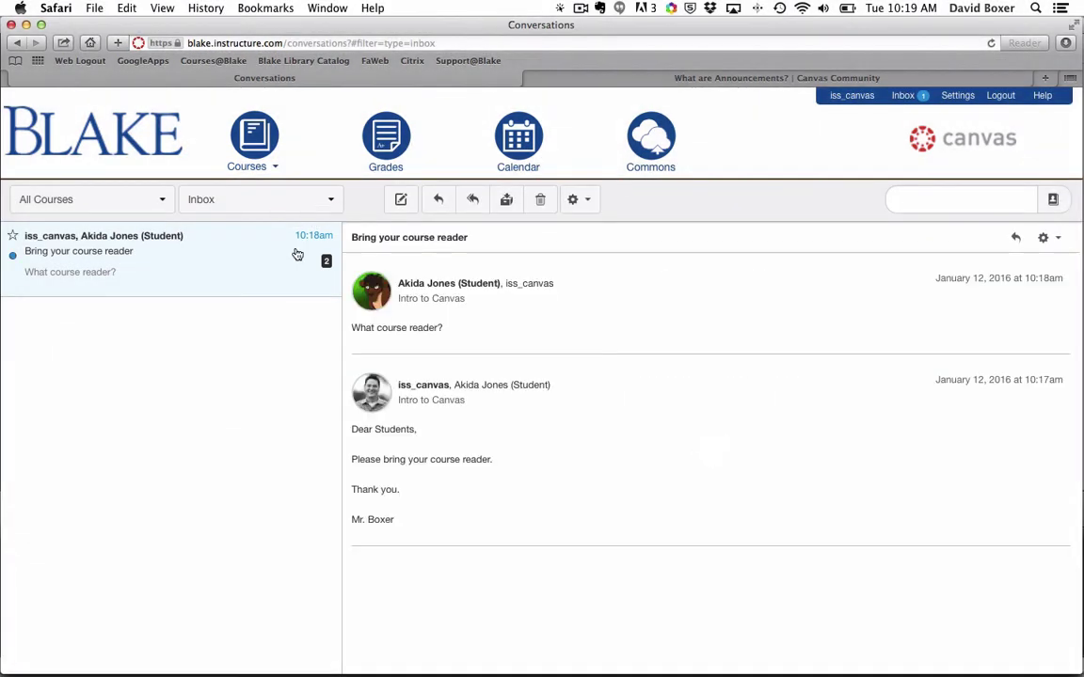
Step: Reply to the student's question with 'Your typical reader.' and send it
{"action": "mouse_move", "coordinate": [583, 292]}
{"action": "left_click", "coordinate": [1013, 297]}
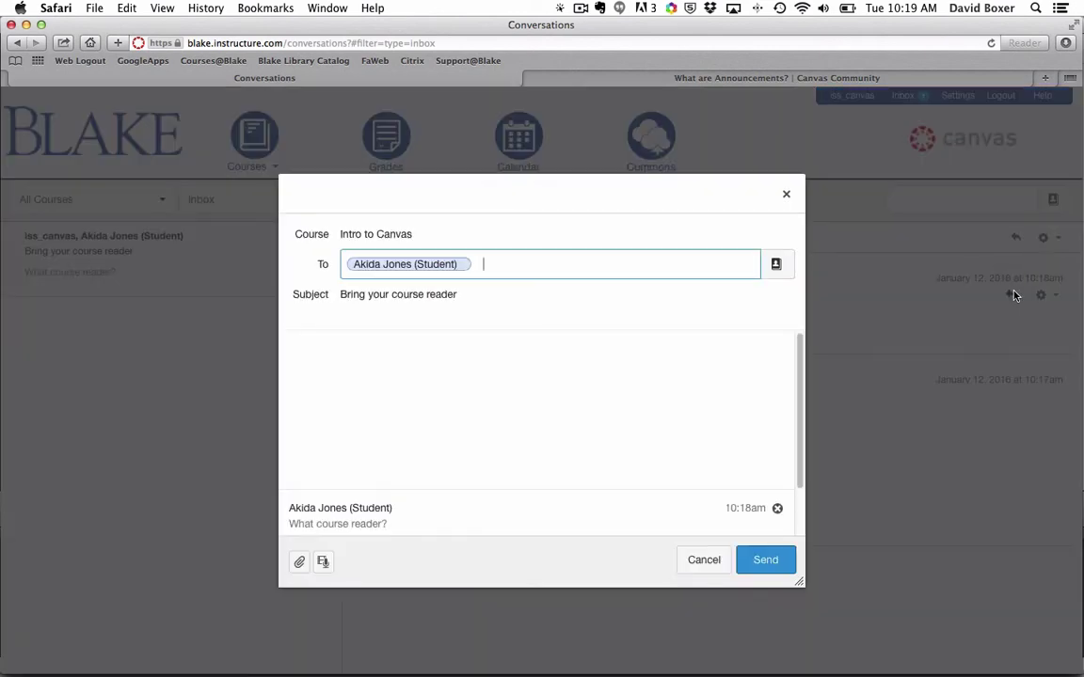
{"action": "left_click", "coordinate": [623, 391]}
{"action": "type", "text": "Your ty"}
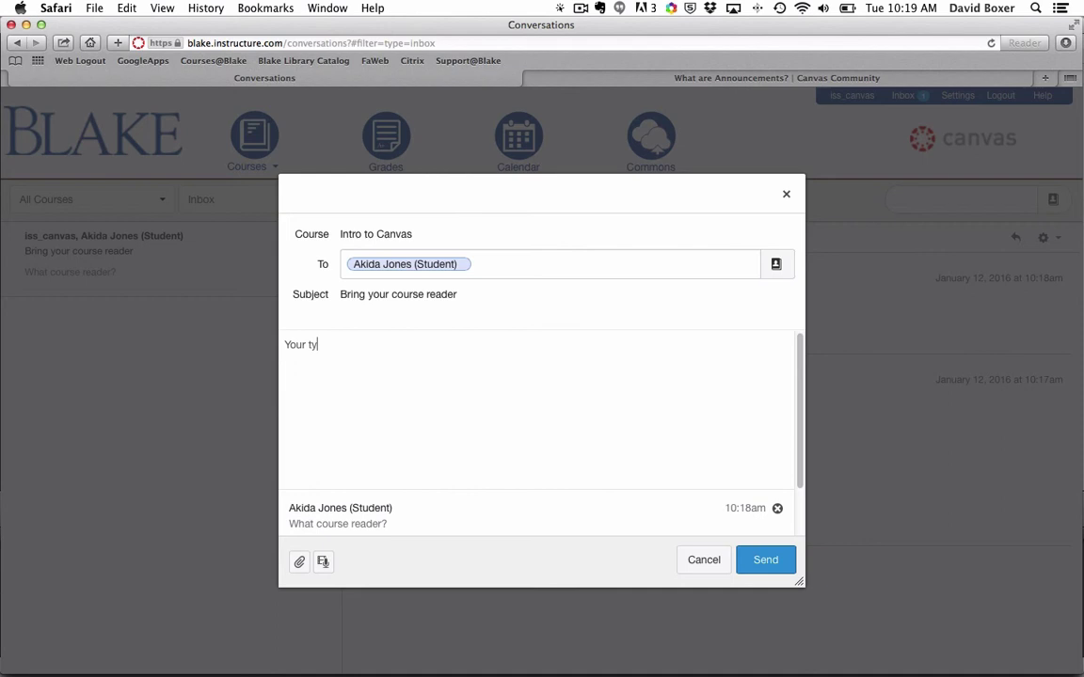
{"action": "type", "text": "pical reader."}
{"action": "left_click", "coordinate": [766, 564]}
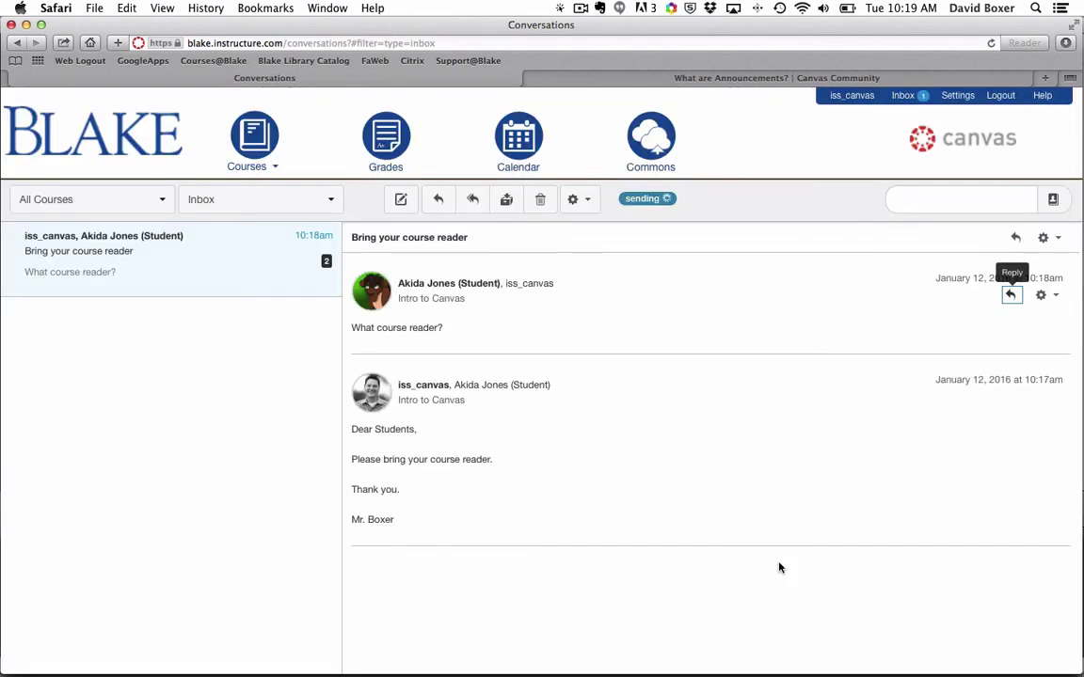